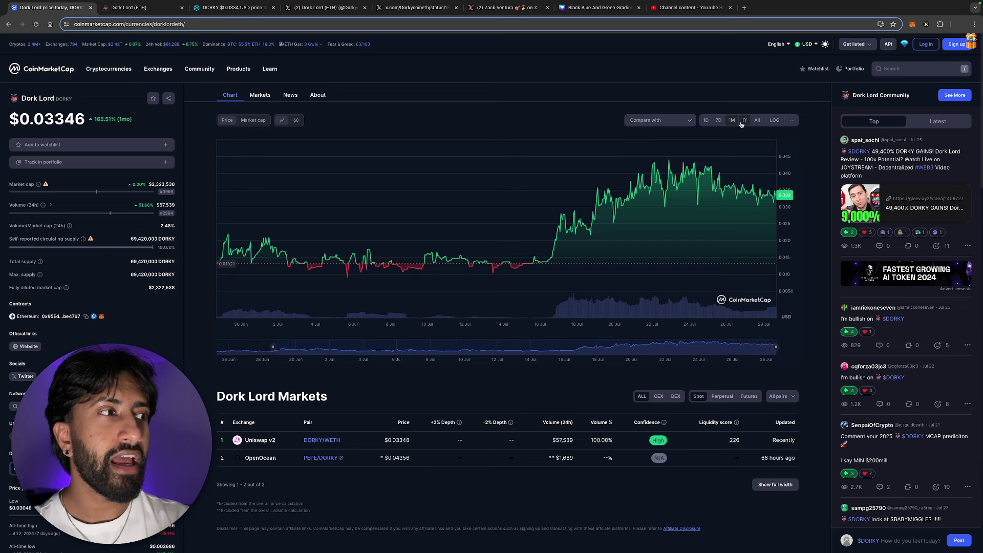
Step: Check Dork Lord's price across the 7D, 1D, 1M and 1Y chart ranges, then go to DEXTools
click(719, 122)
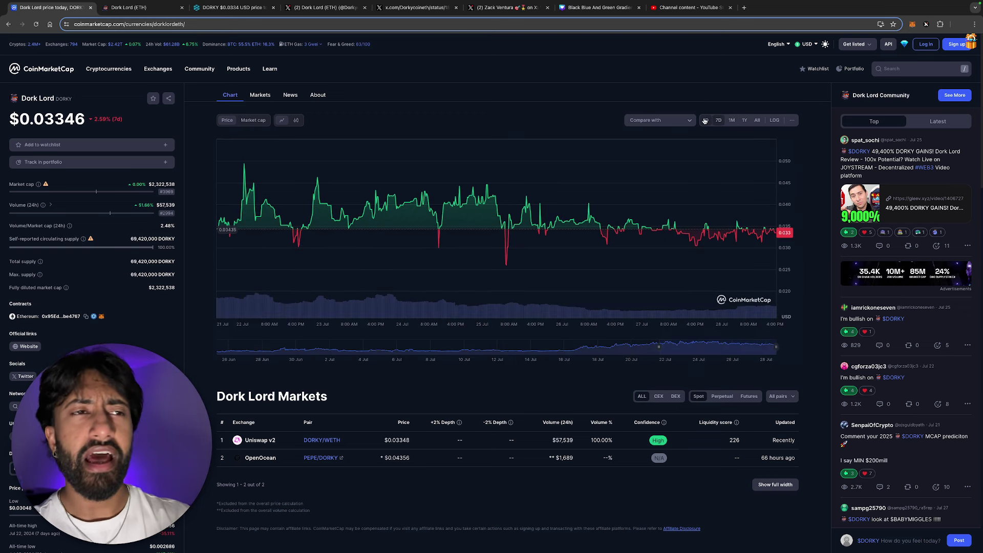
click(704, 121)
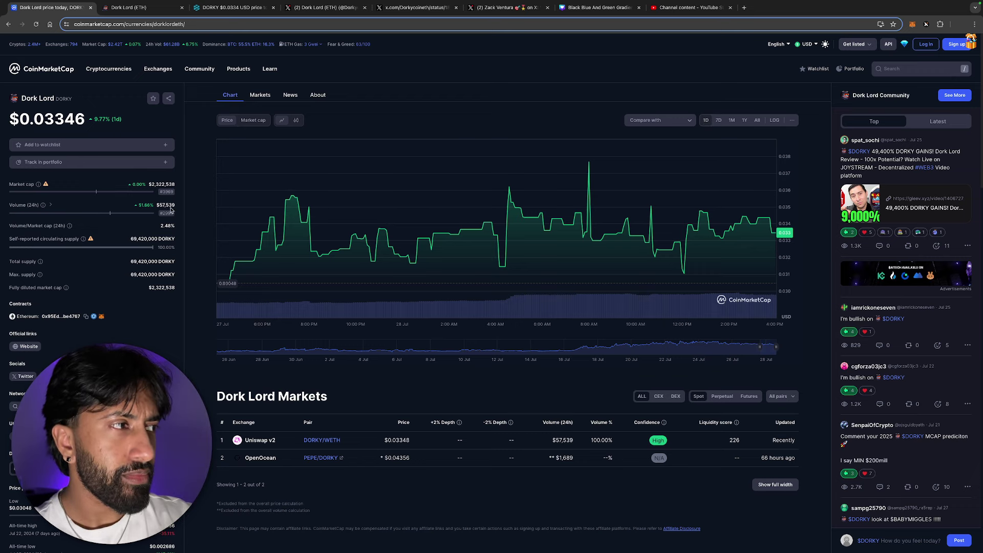
mouse_move(694, 150)
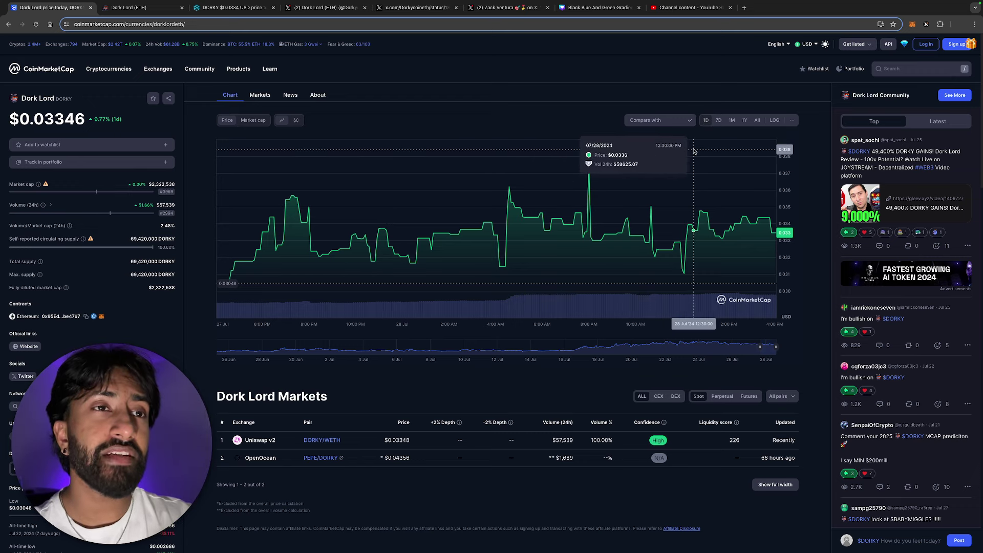
click(718, 120)
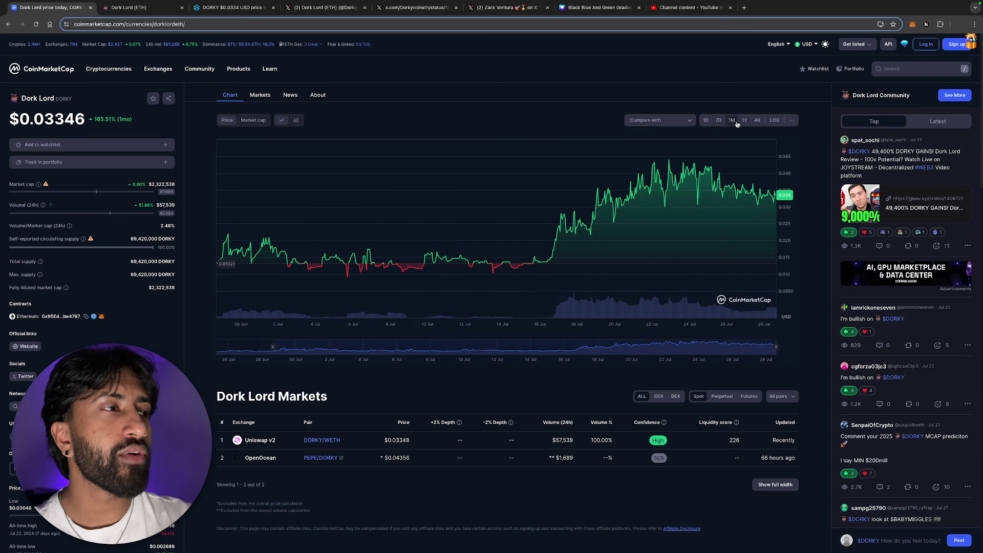
click(744, 120)
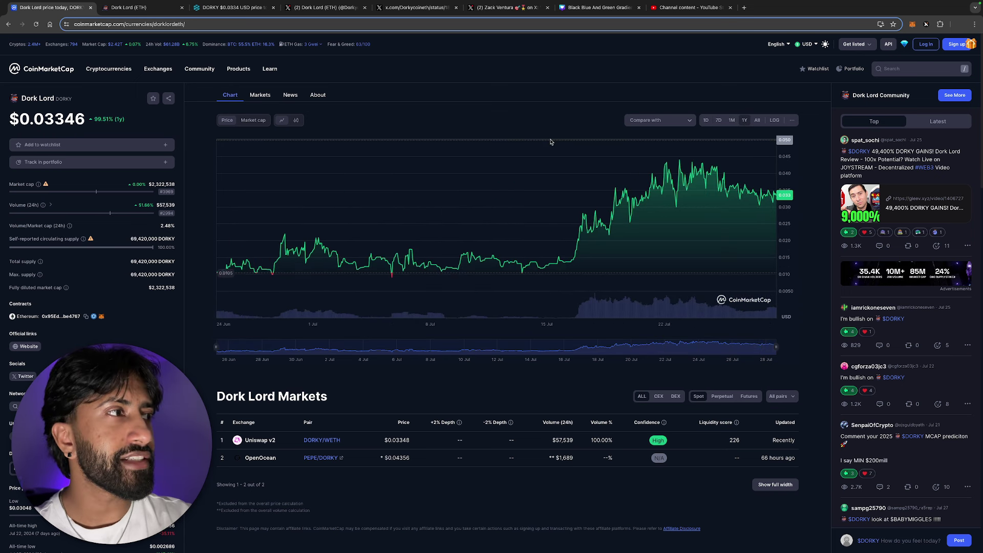
click(216, 8)
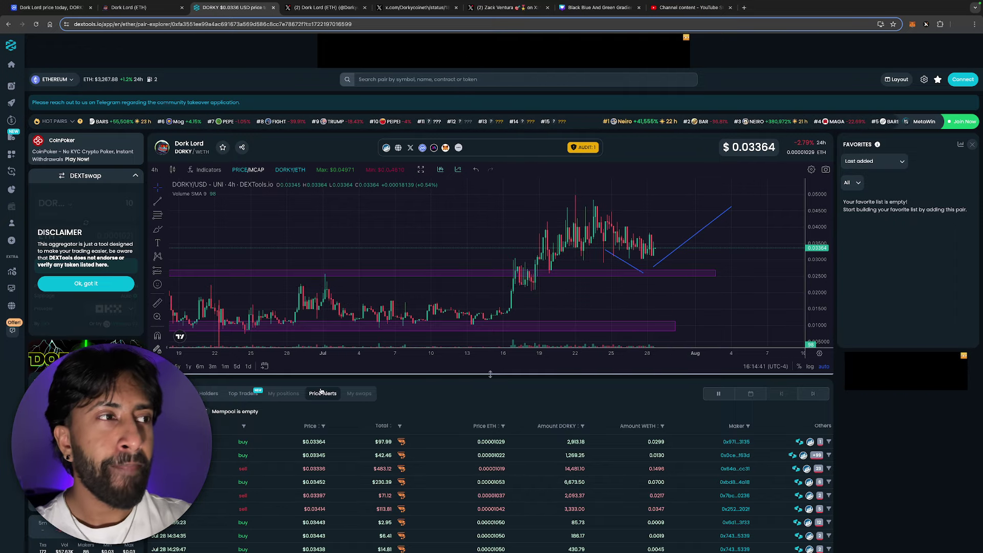
Step: Switch to the dorklordeth.vip Dork Lord website tab
click(128, 13)
scroll(285, 181, down, 4)
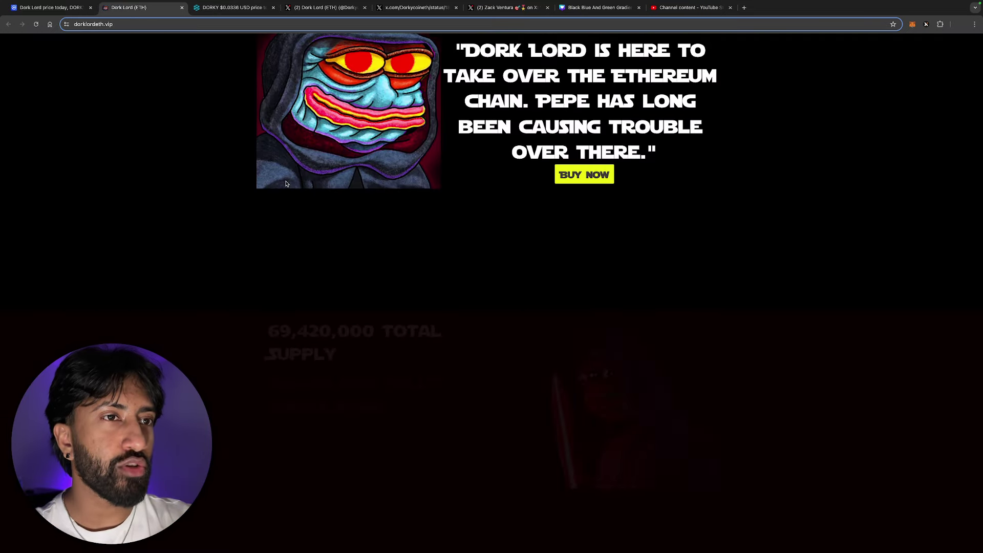
scroll(286, 182, down, 2)
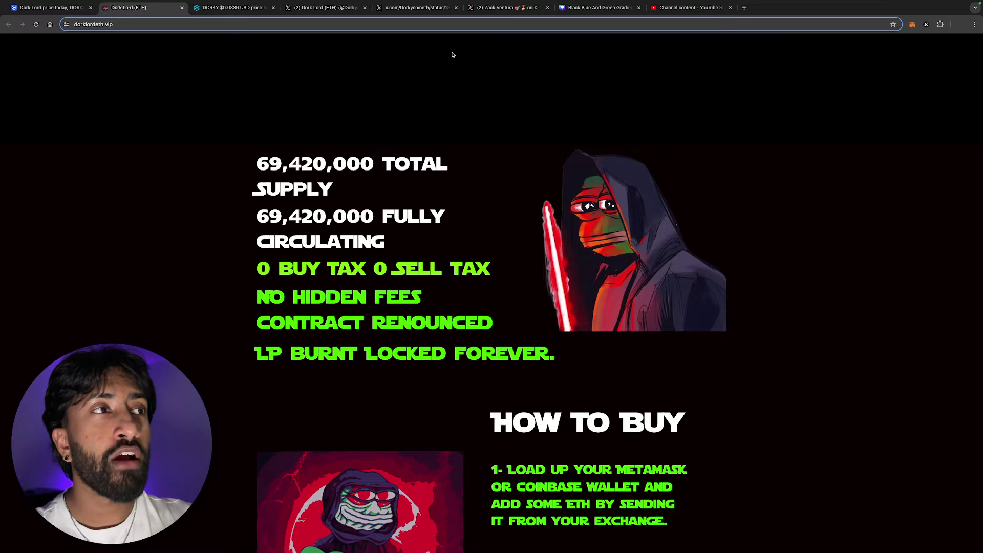
Step: Return to the DEXTools DORKY/WETH pair page showing 799 holders
click(253, 10)
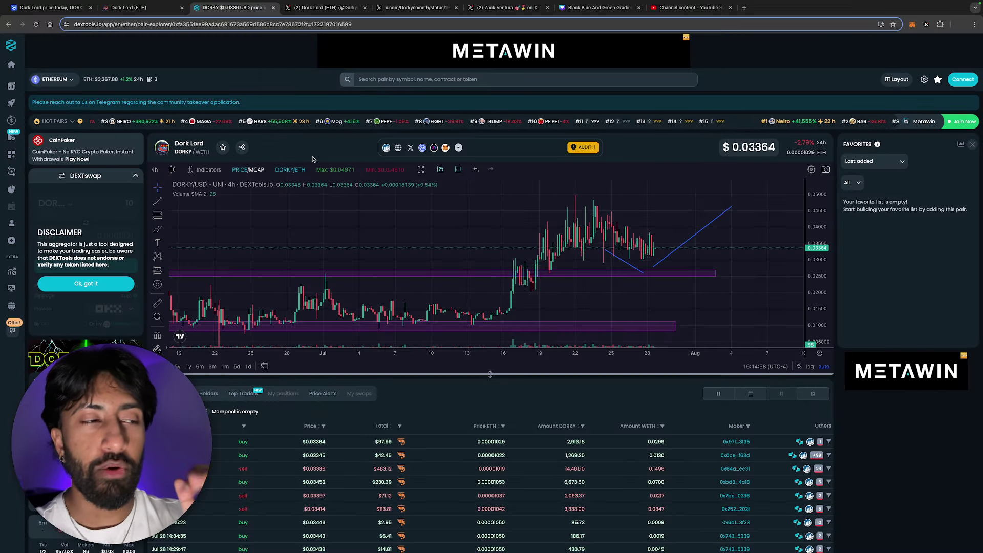
scroll(490, 312, down, 2)
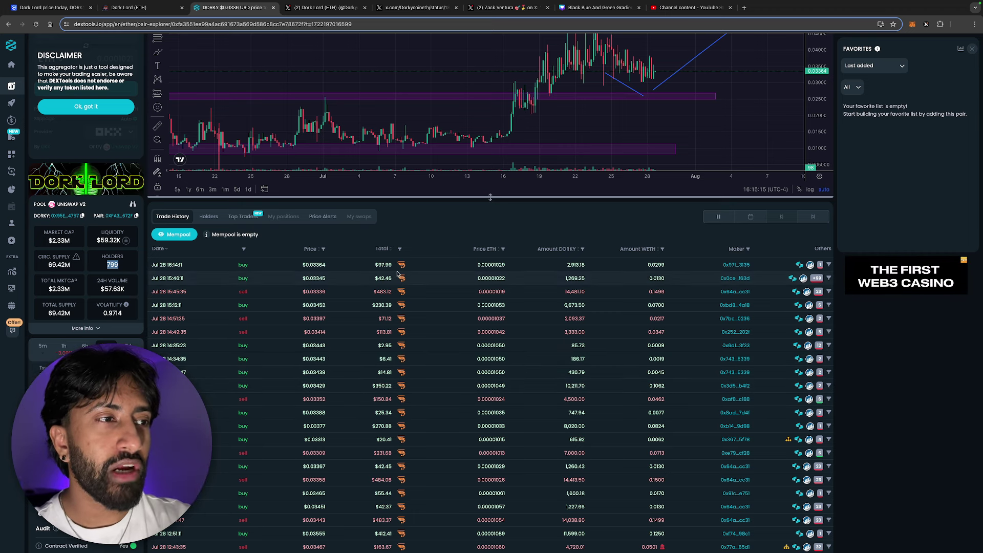
scroll(315, 407, down, 1)
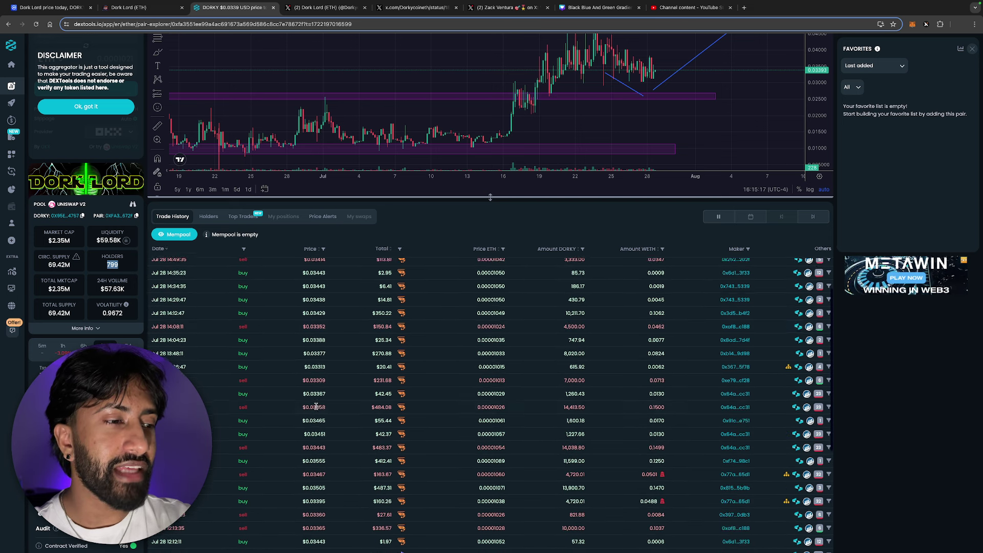
scroll(316, 407, up, 1)
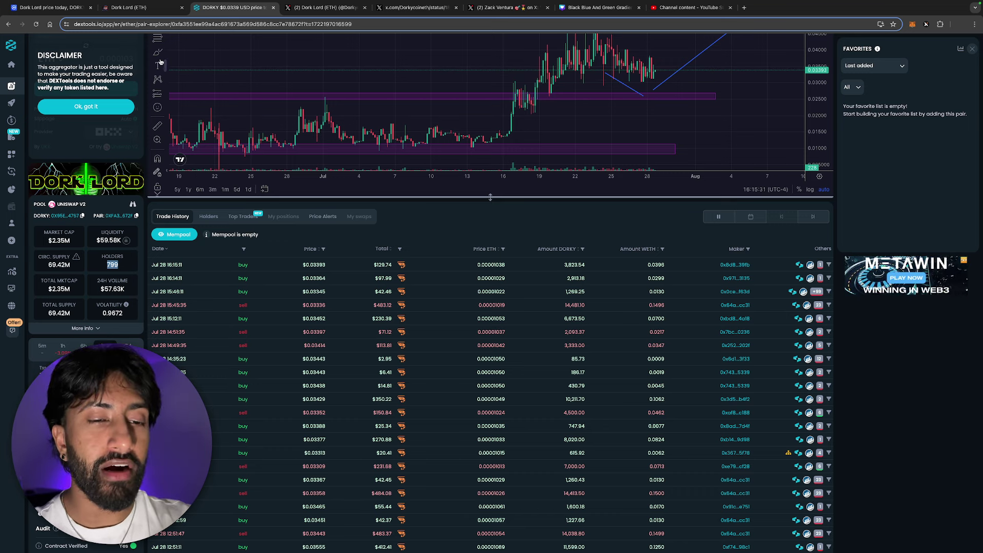
scroll(67, 220, down, 2)
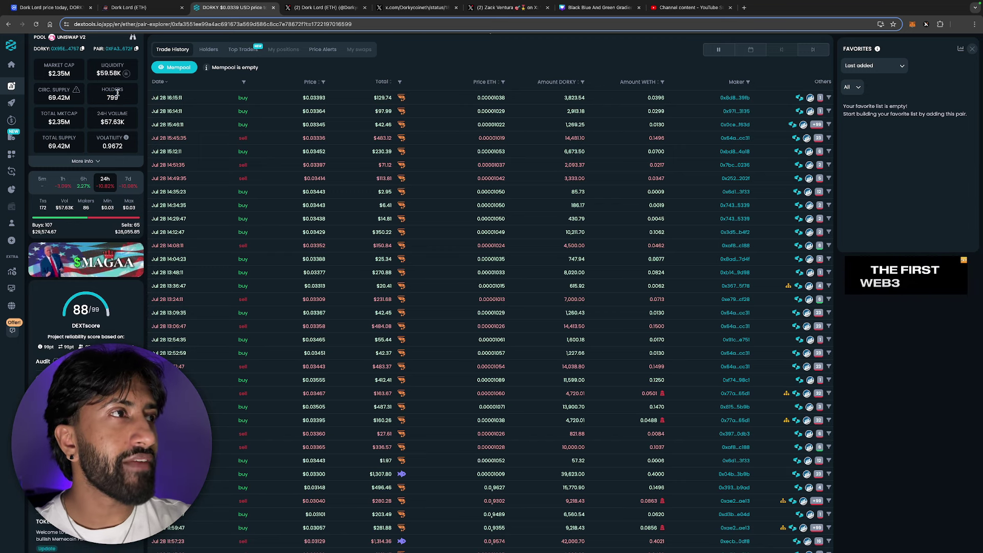
Step: Glance at the Dork Lord X profile and website, then return to CoinMarketCap's Dork Lord page
click(322, 7)
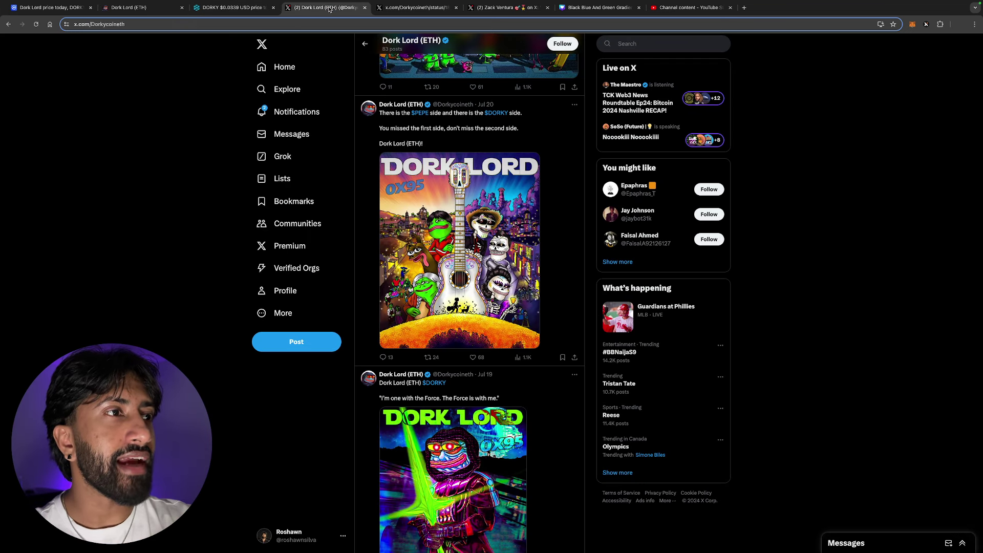
click(173, 8)
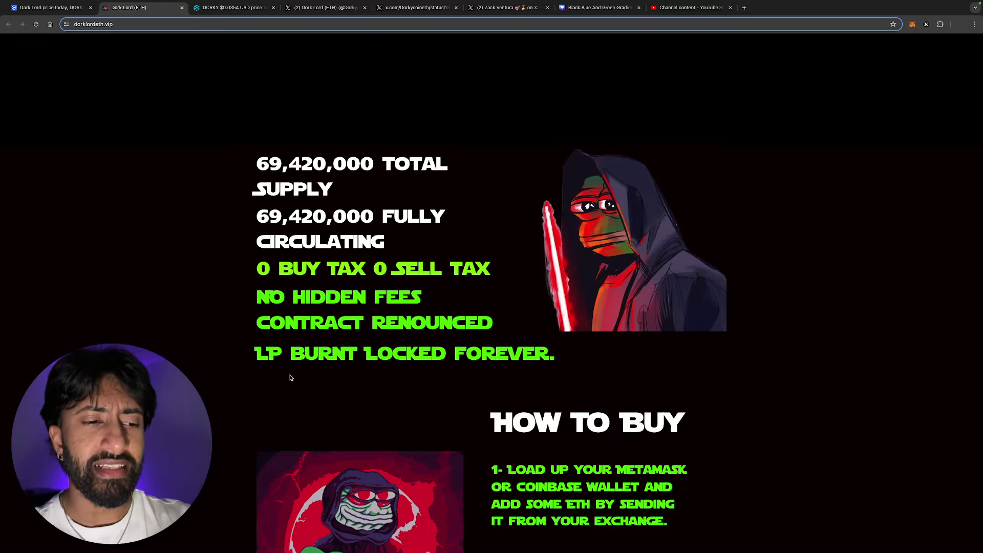
scroll(368, 376, down, 1)
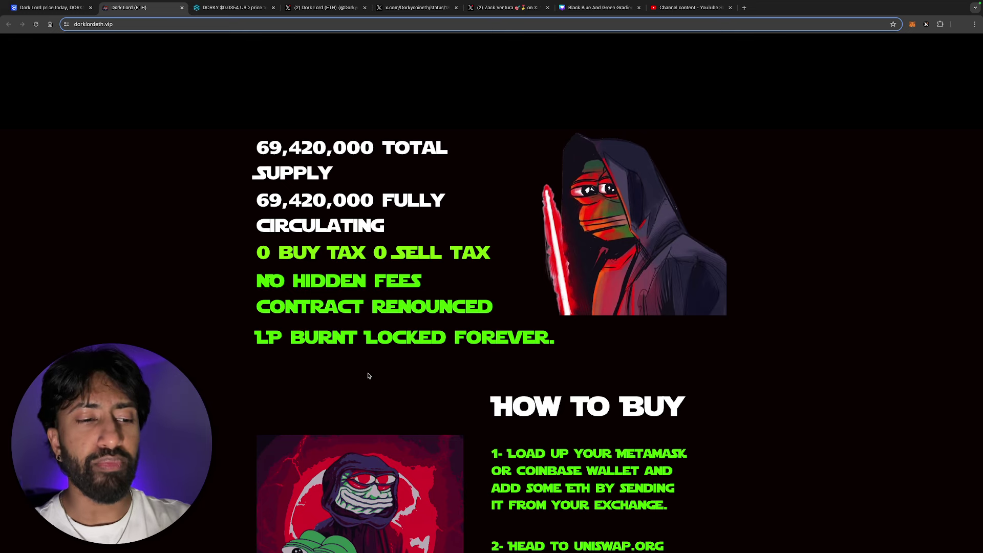
scroll(368, 376, down, 1)
scroll(368, 376, down, 1)
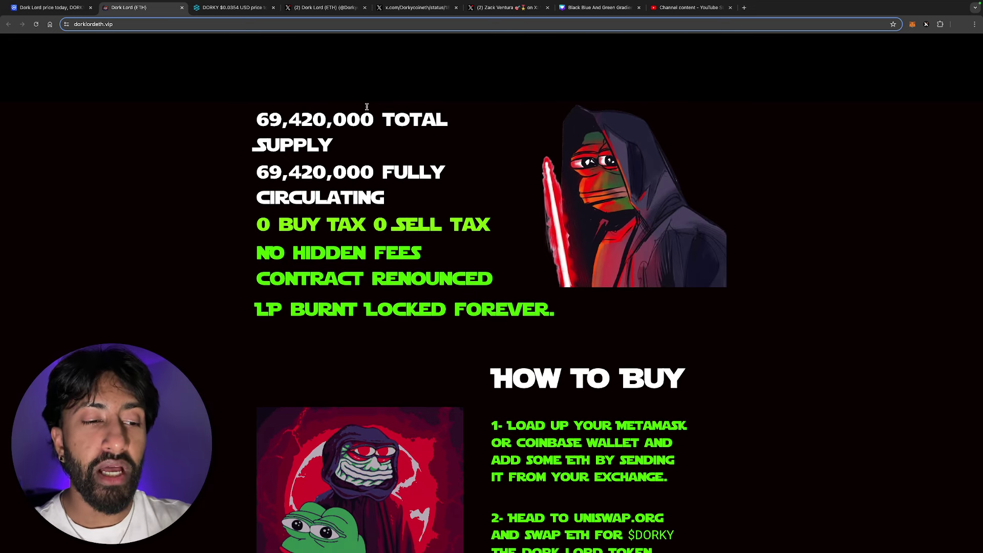
click(48, 10)
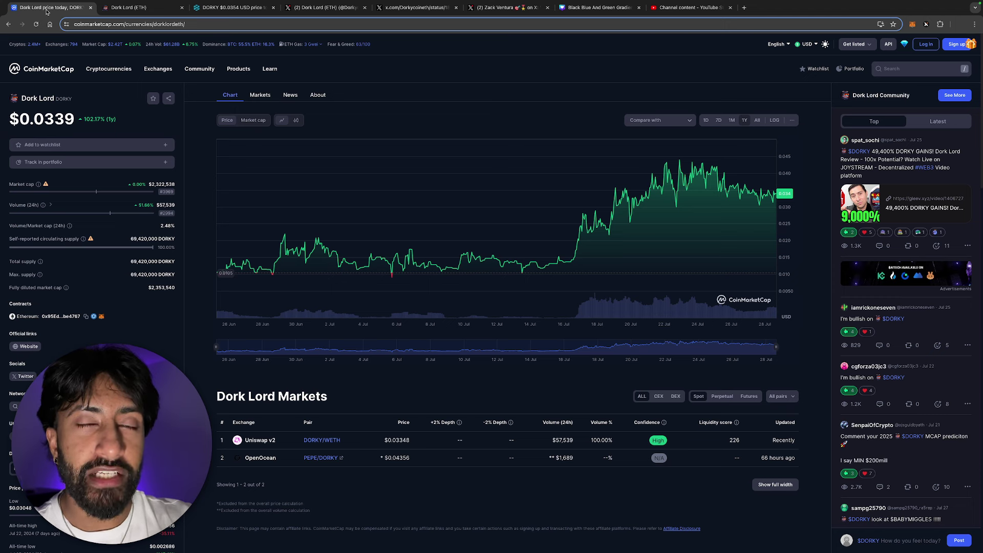
Step: Switch to the Dork Lord (ETH) X profile with 869 followers
click(297, 10)
scroll(376, 272, down, 5)
scroll(375, 272, down, 5)
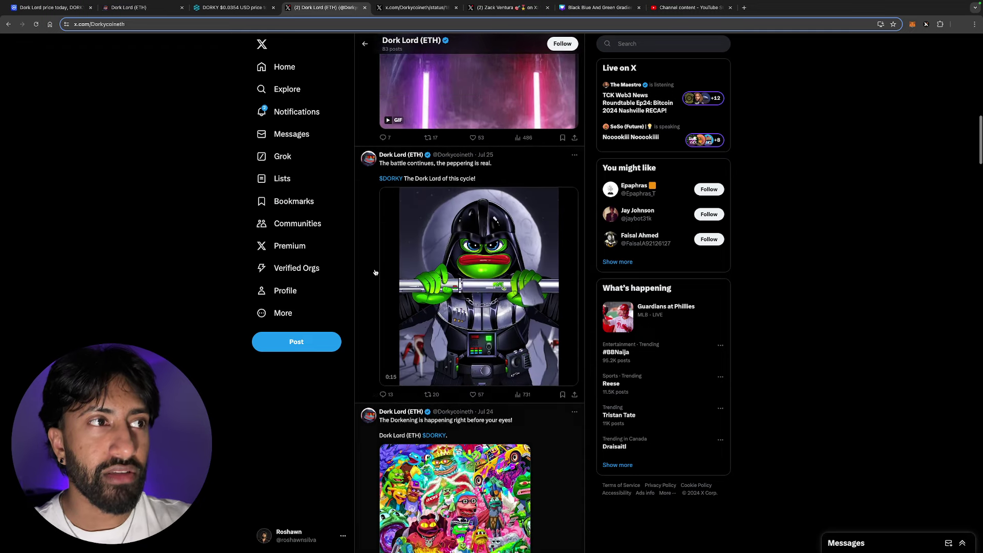
scroll(375, 273, up, 5)
scroll(375, 272, up, 3)
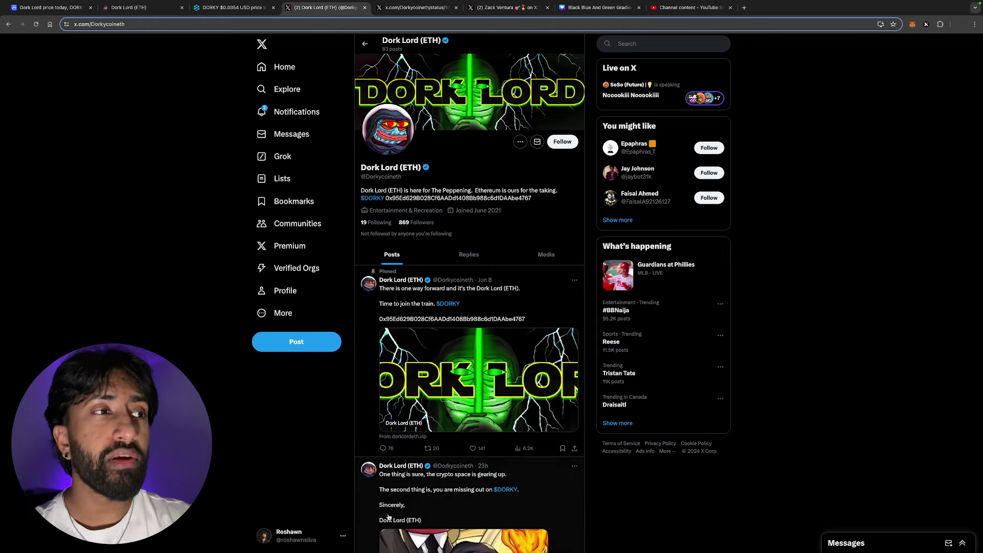
scroll(540, 458, down, 1)
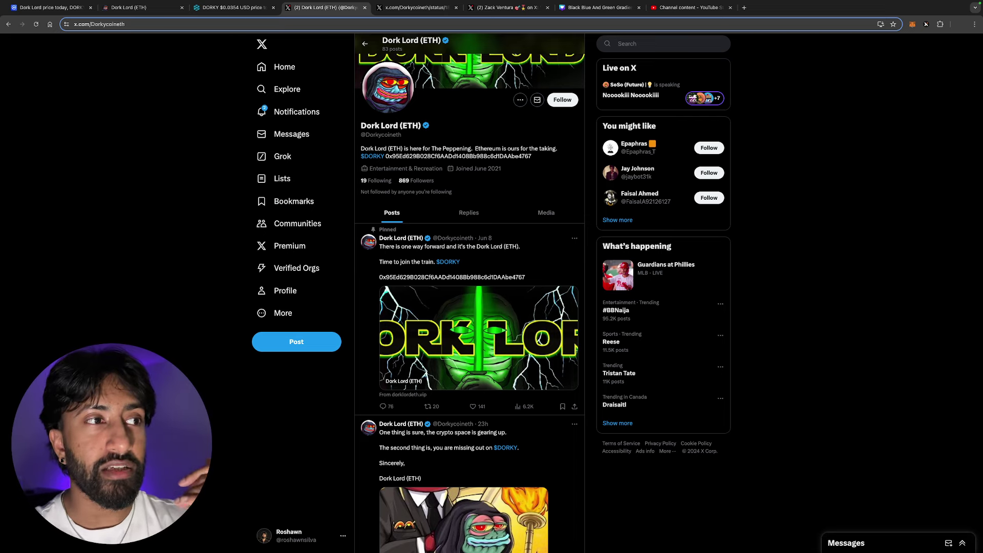
Step: Search X for $DORKY posts, then open the Dork Lord (ETH) account's profile
click(373, 157)
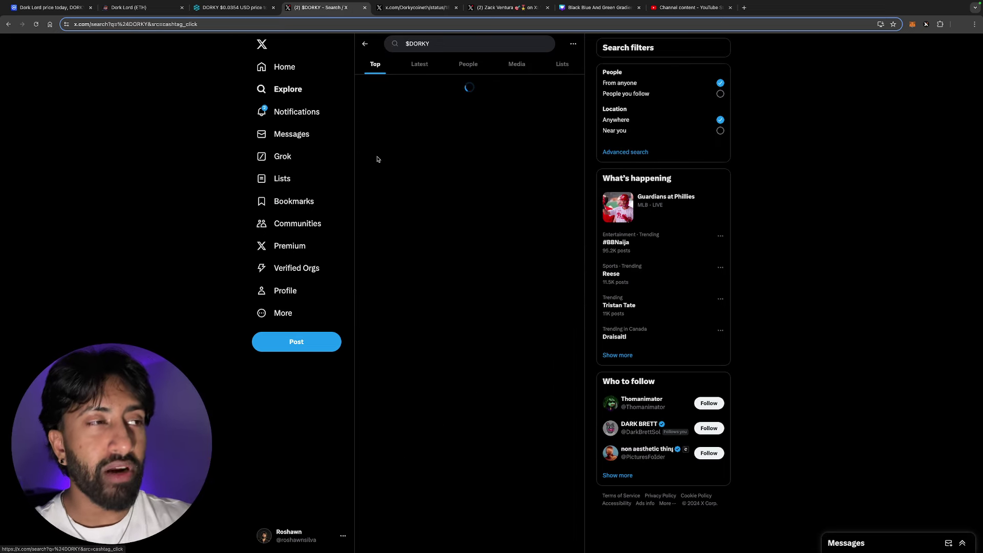
scroll(454, 329, down, 6)
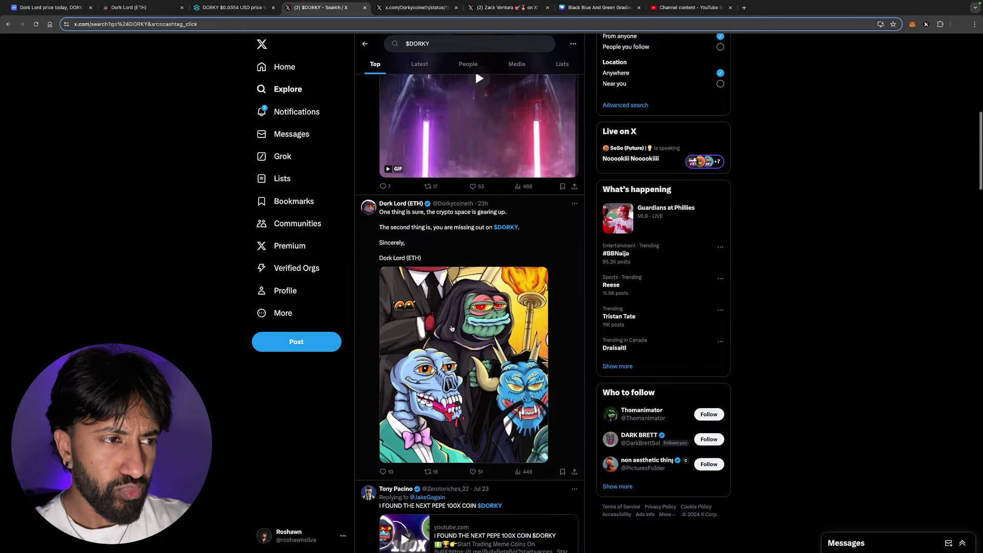
scroll(446, 269, down, 3)
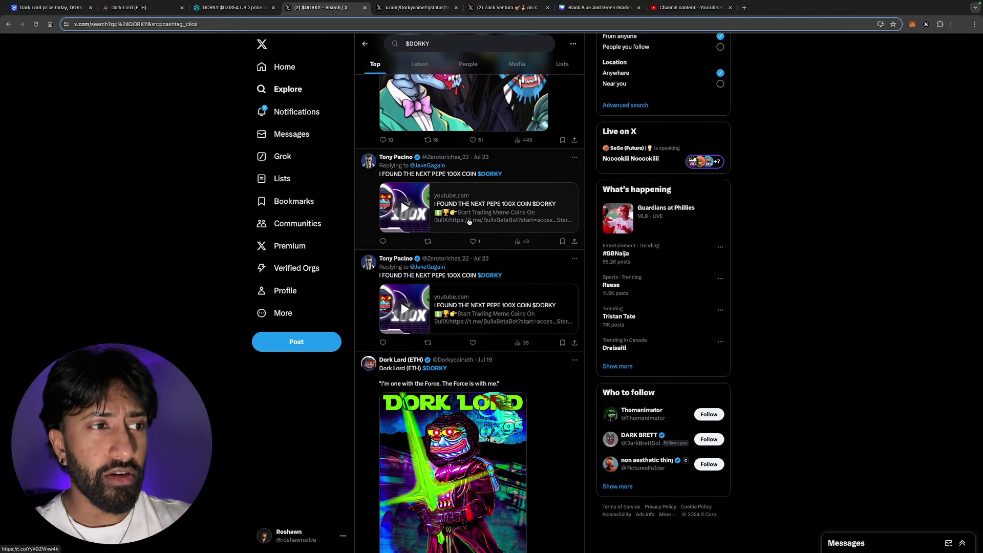
scroll(453, 231, down, 5)
scroll(489, 255, down, 5)
scroll(490, 255, down, 1)
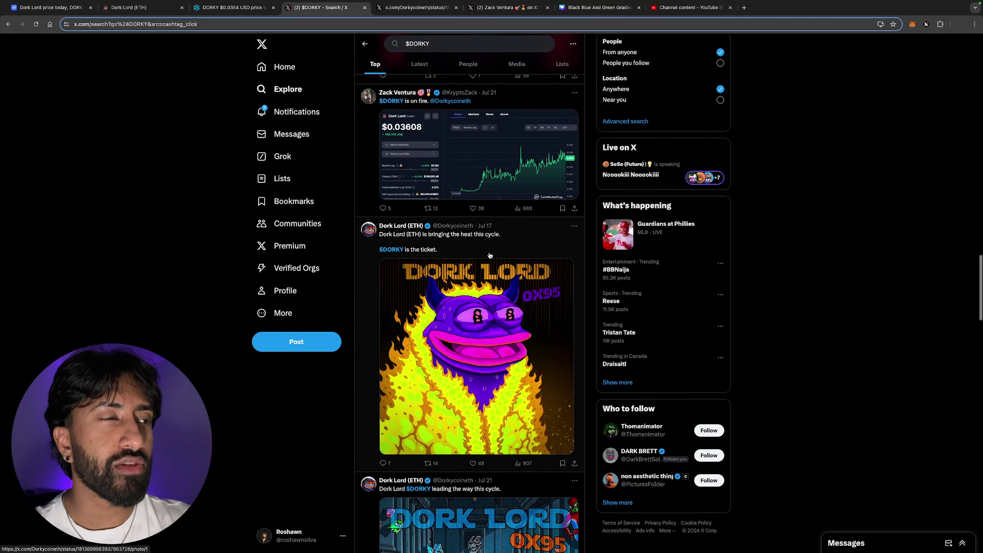
scroll(489, 255, up, 5)
scroll(490, 256, up, 4)
scroll(480, 292, up, 3)
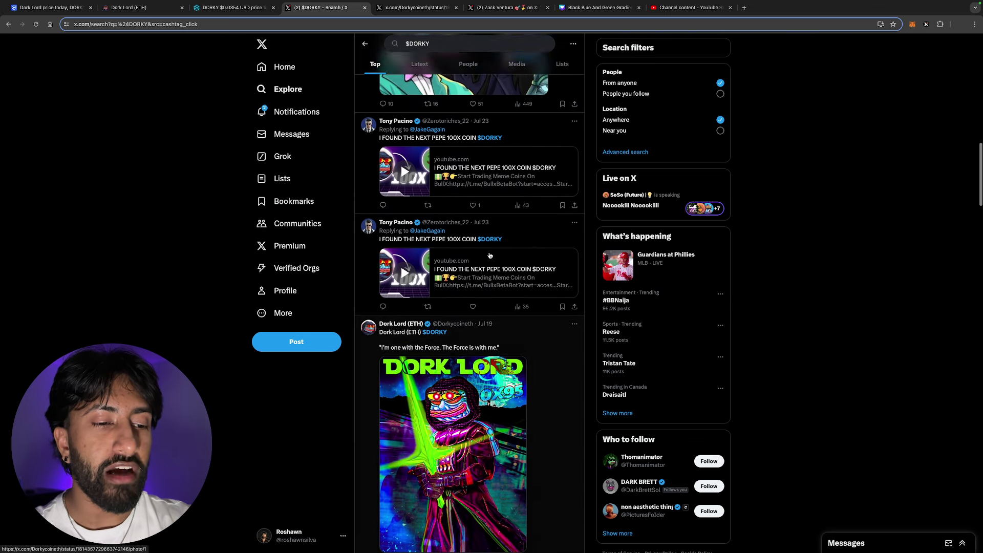
scroll(481, 292, up, 2)
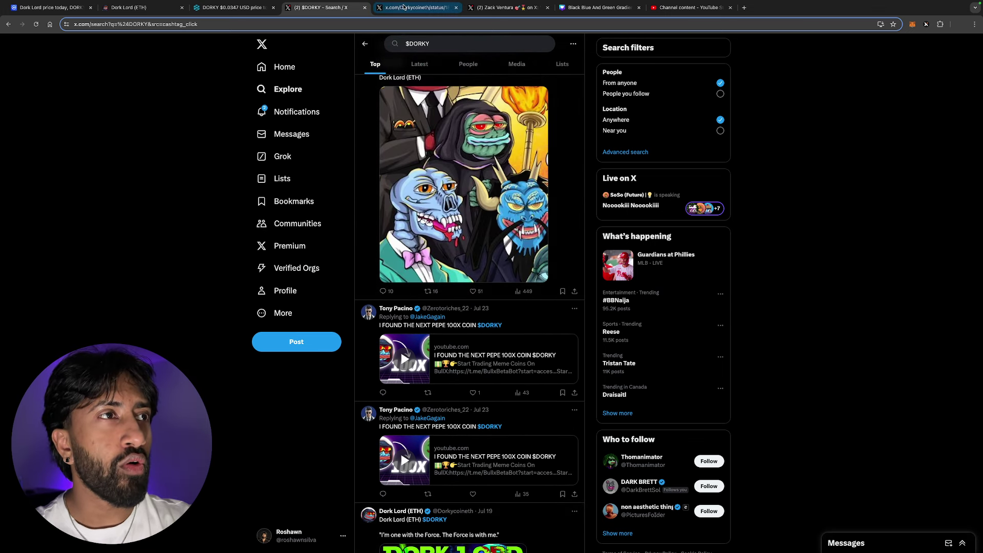
click(9, 24)
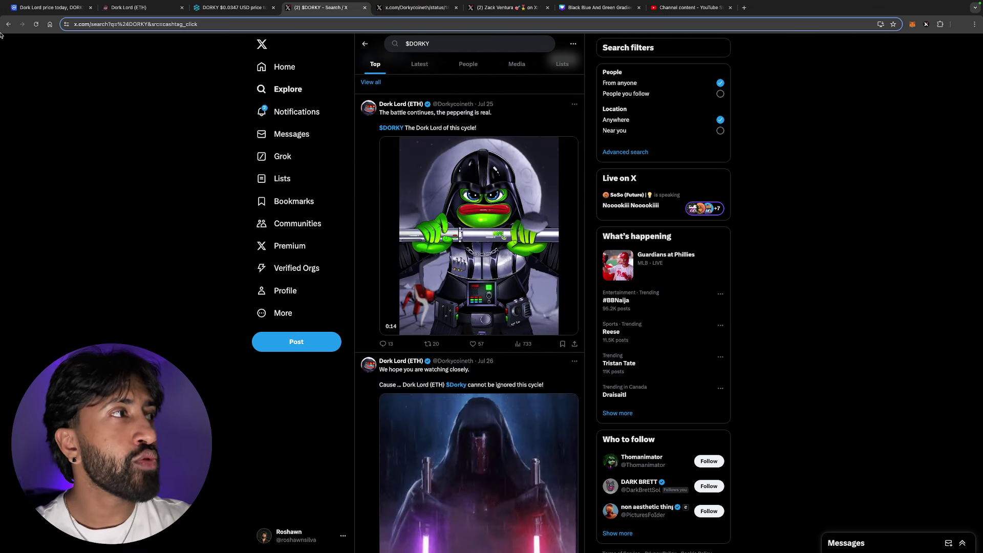
click(8, 24)
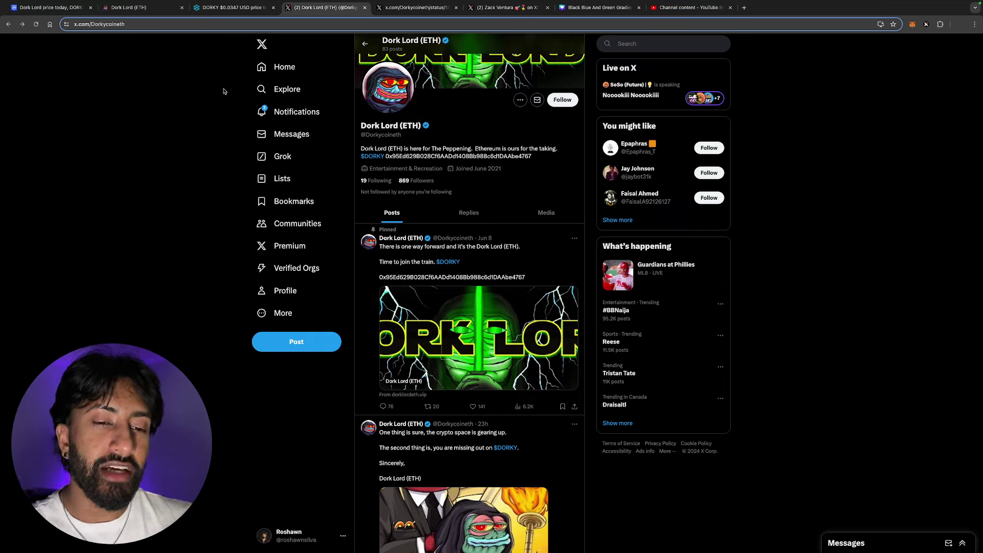
Step: View the CoinMarketCap price, dismiss the DEXTools swap disclaimer, and open the $PEPE/$DORKY post
click(50, 8)
mouse_move(108, 68)
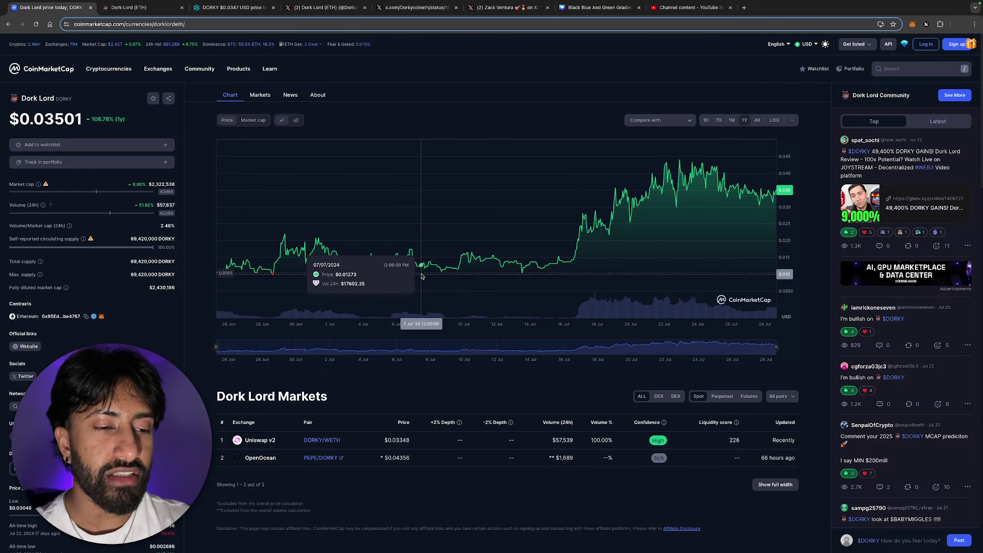
mouse_move(415, 265)
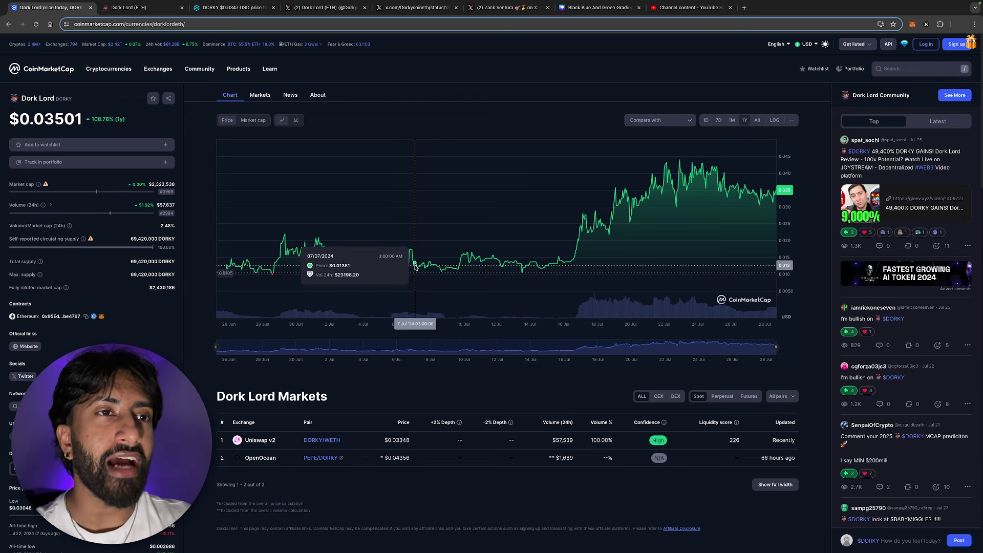
click(231, 6)
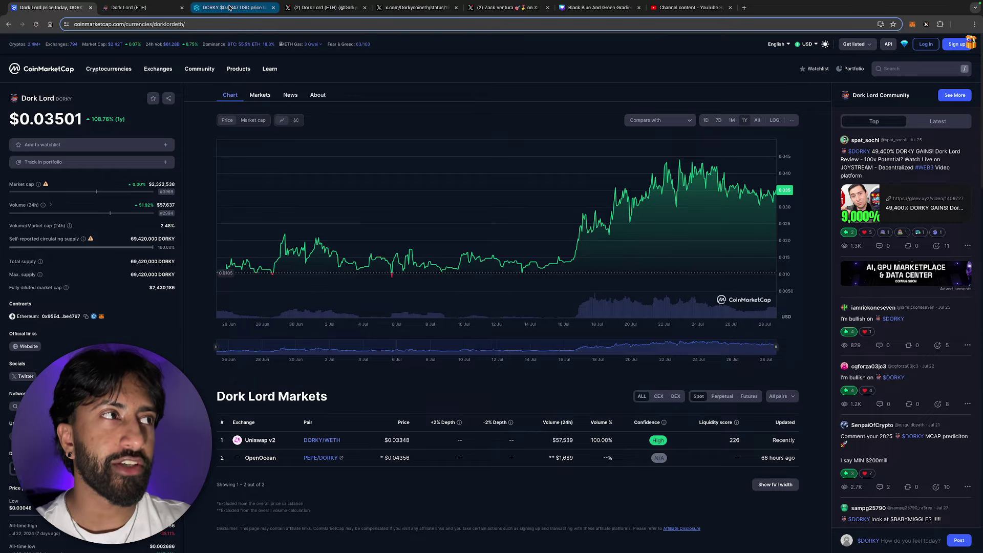
scroll(405, 83, down, 1)
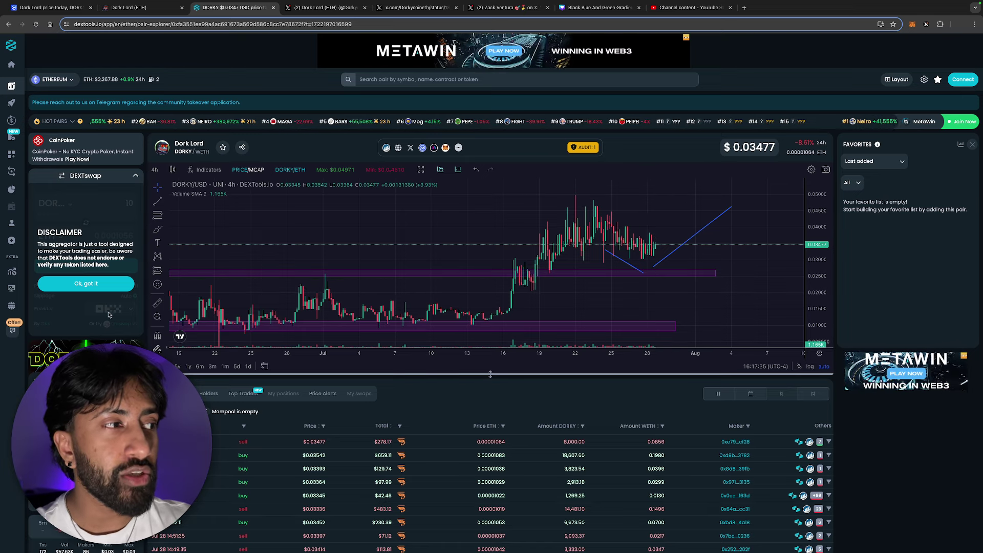
click(78, 283)
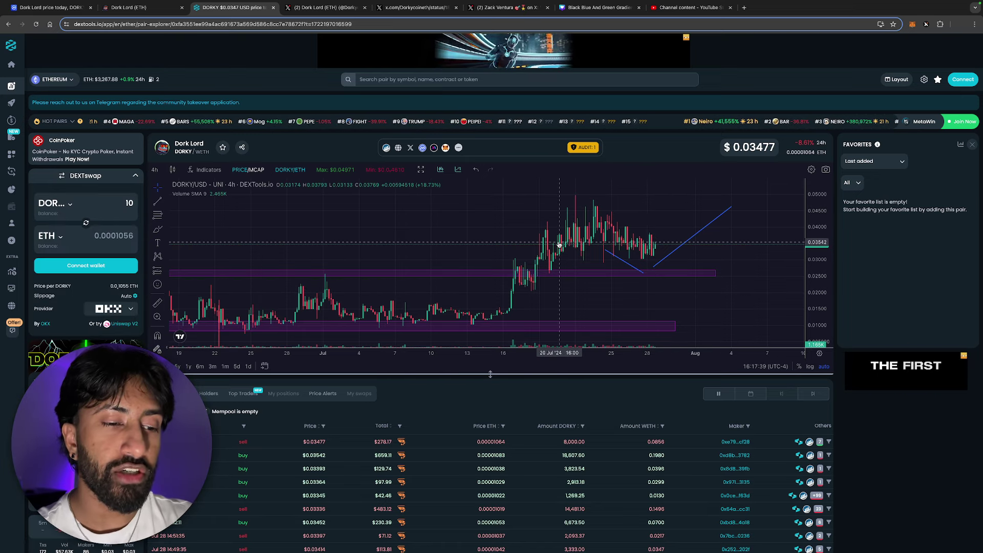
click(415, 8)
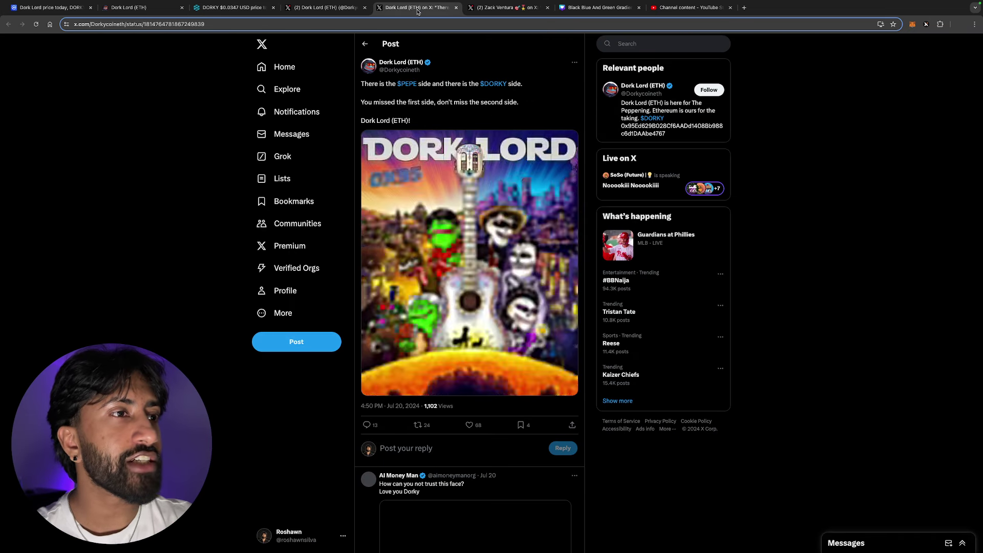
click(440, 173)
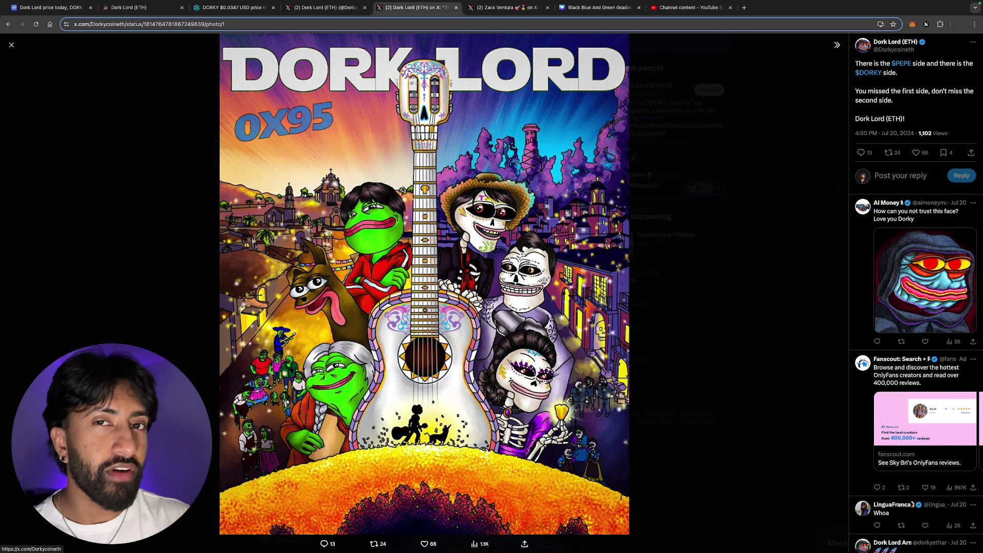
click(84, 124)
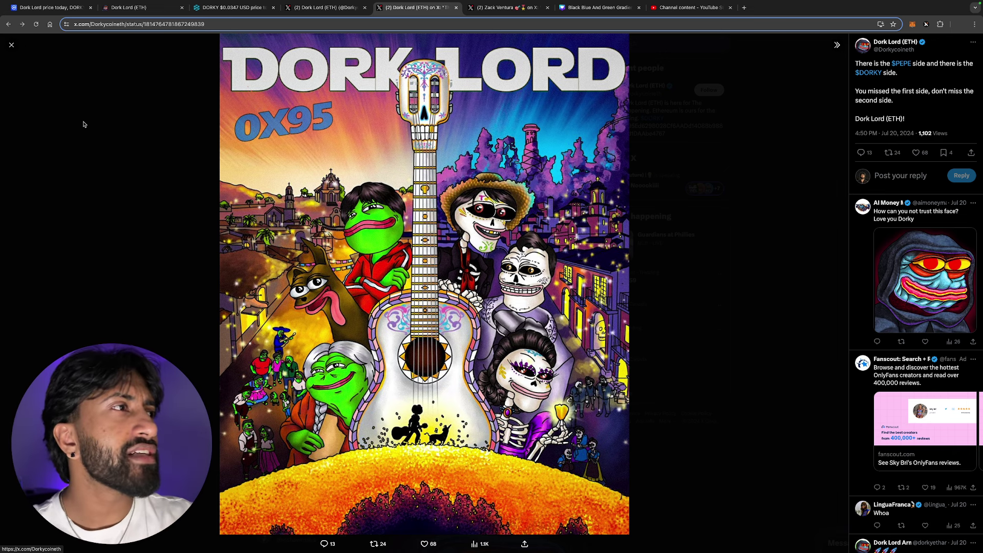
click(636, 44)
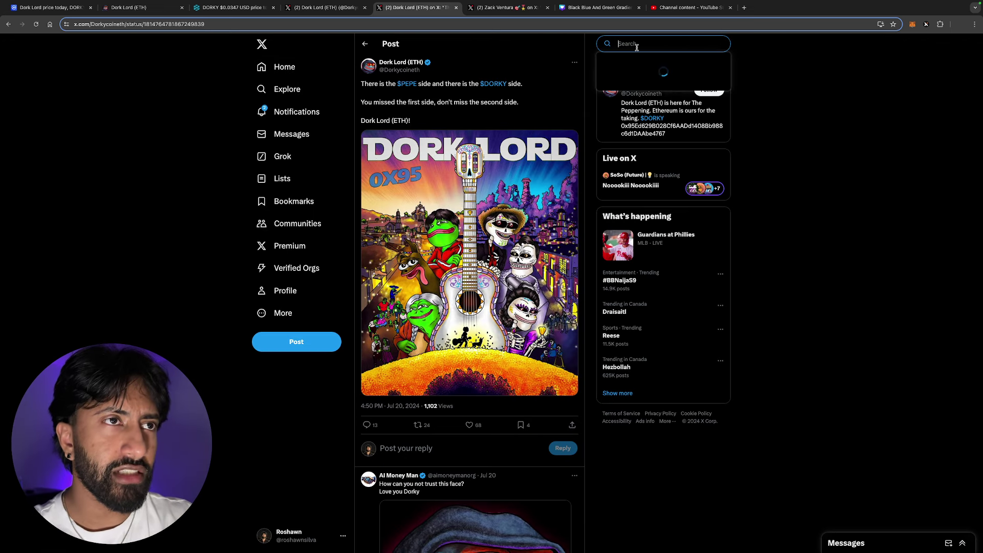
text(elon)
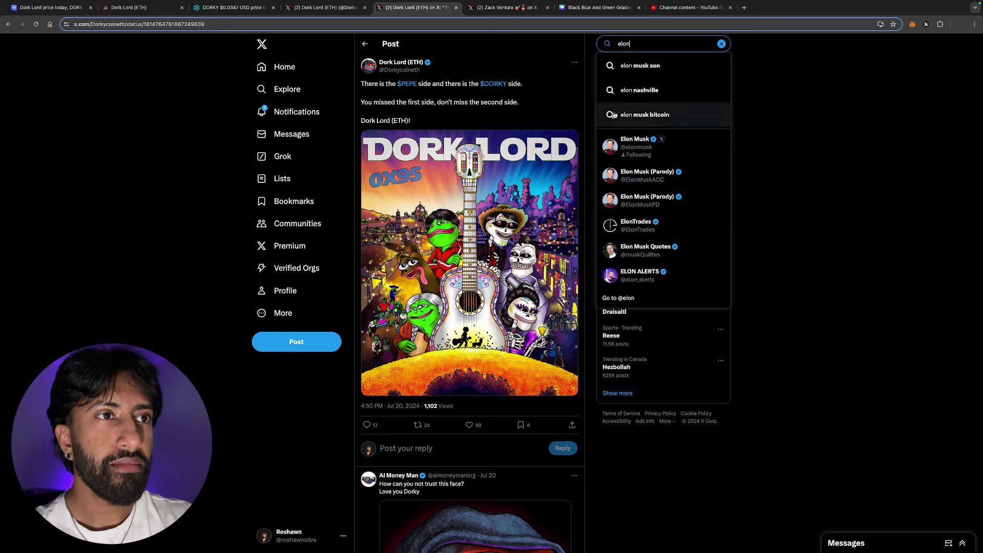
click(804, 90)
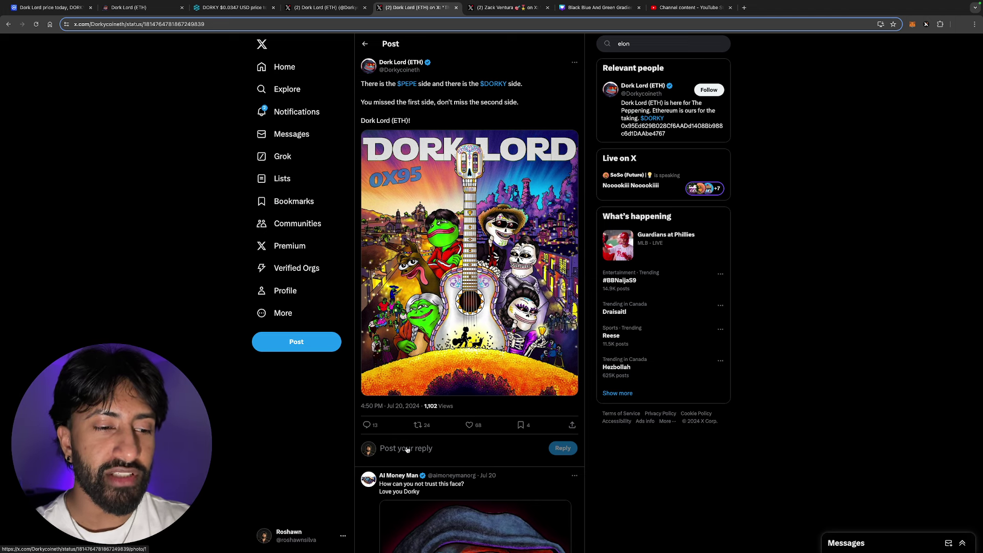
click(501, 8)
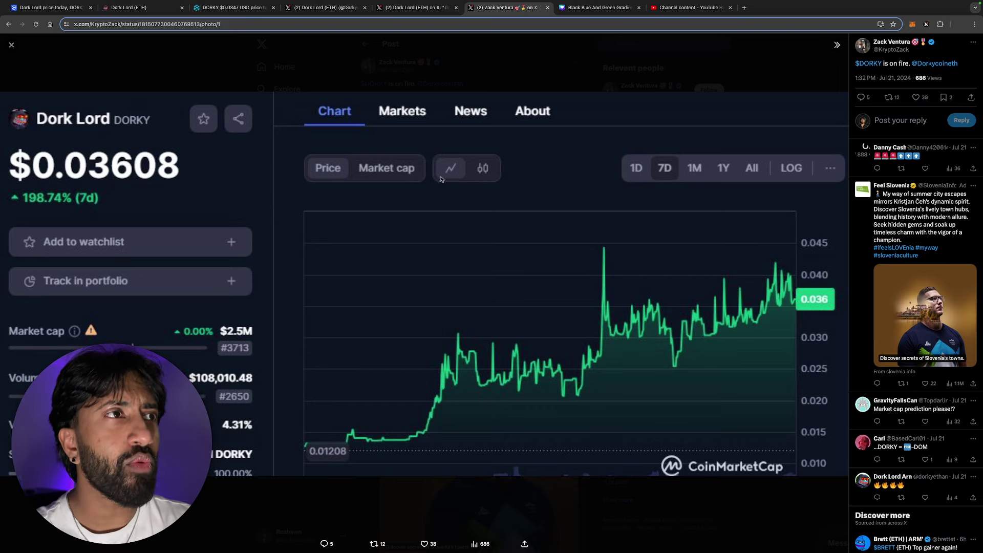
Step: Switch back to the DEXTools DORKY/WETH four-hour chart at $0.03477
click(230, 7)
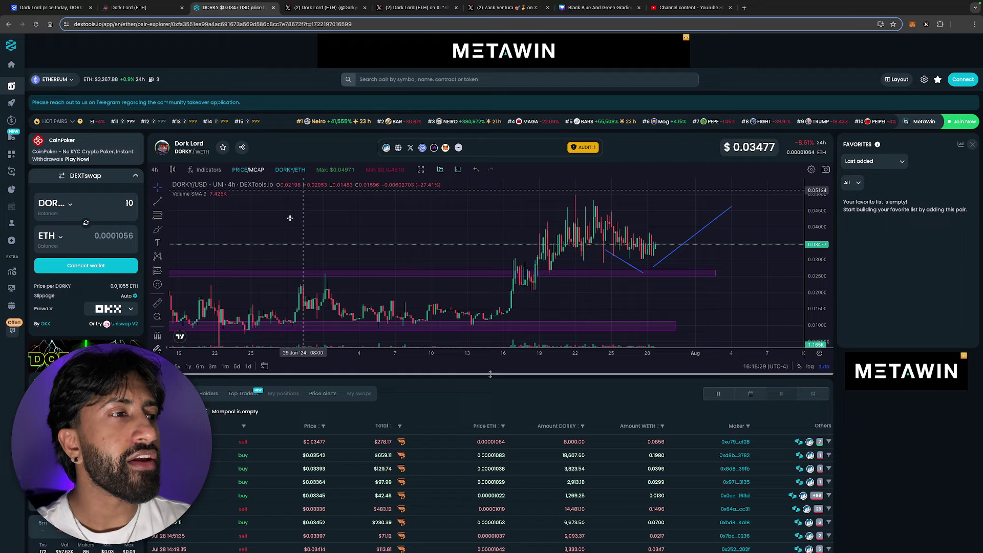
scroll(266, 263, down, 2)
scroll(219, 315, down, 2)
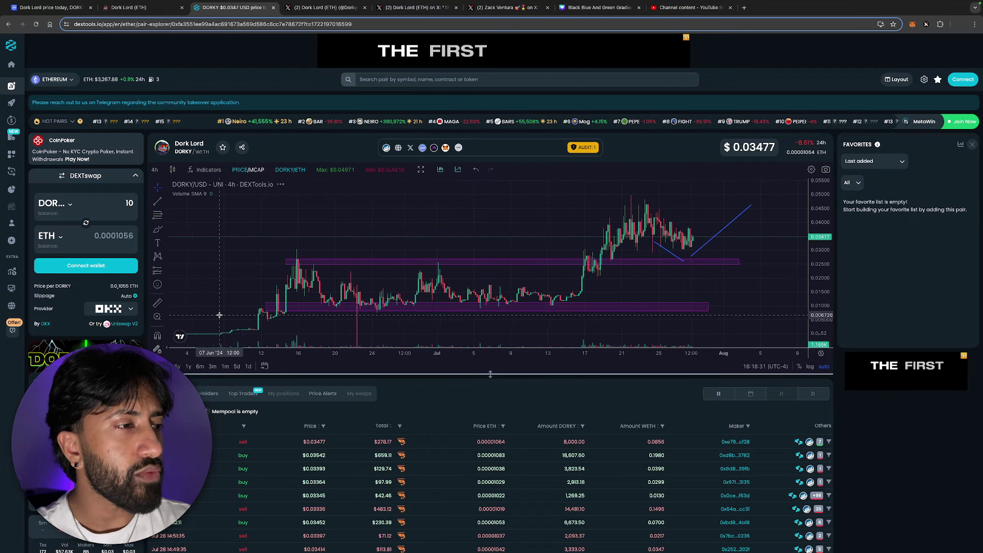